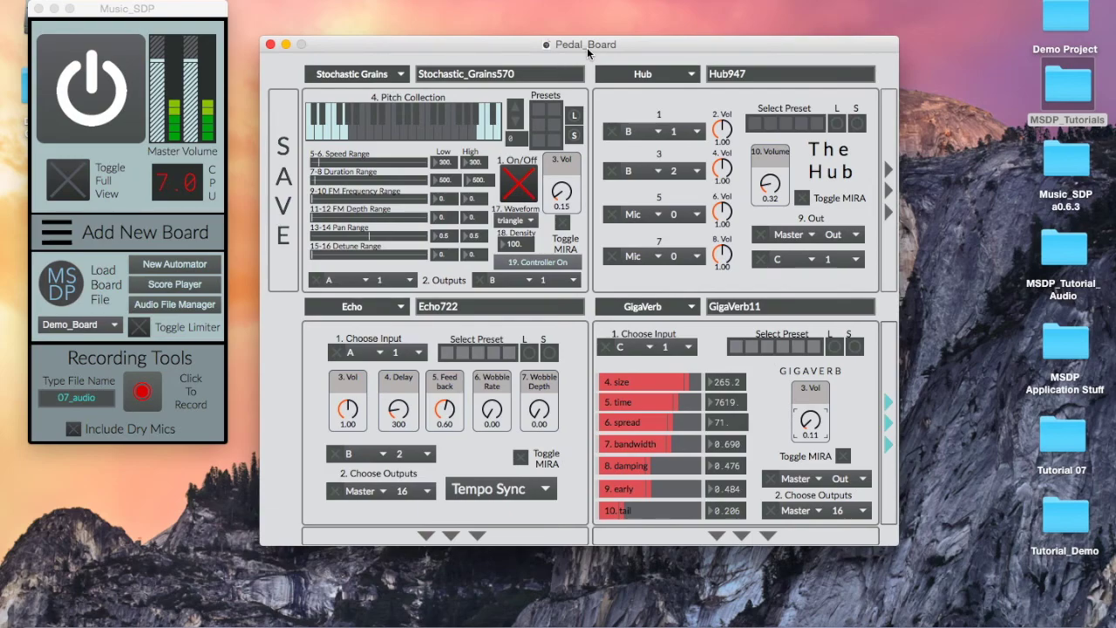
# Raise the Pedal_Board window slightly, then select and deselect the Tutorial_Demo desktop folder
pyautogui.moveTo(587, 47); pyautogui.dragTo(582, 17)
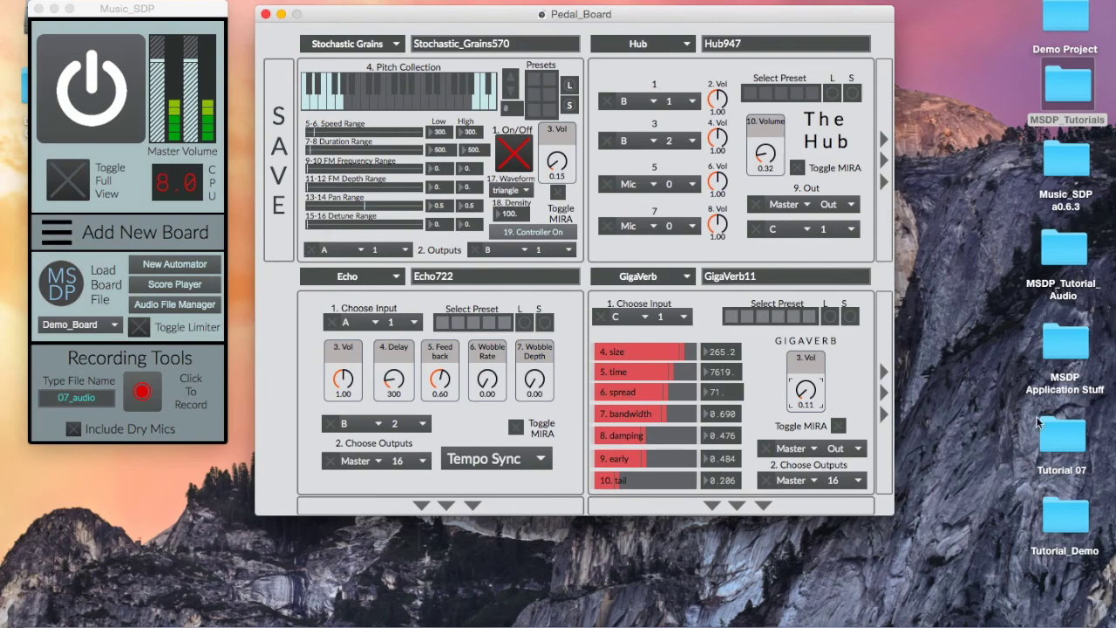
pyautogui.click(1080, 524)
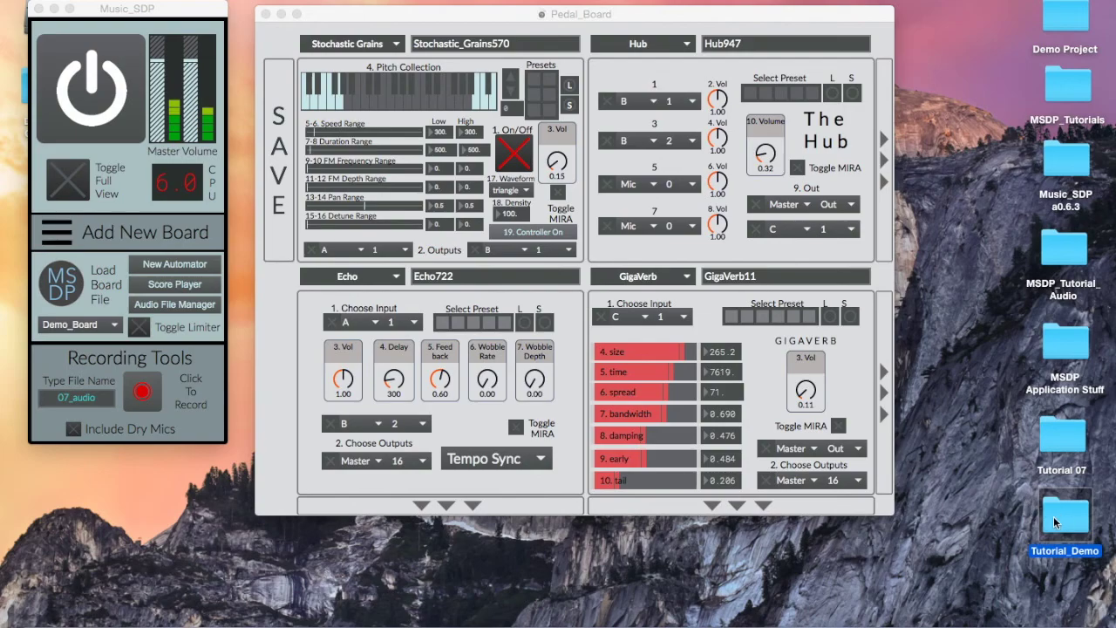
pyautogui.click(901, 505)
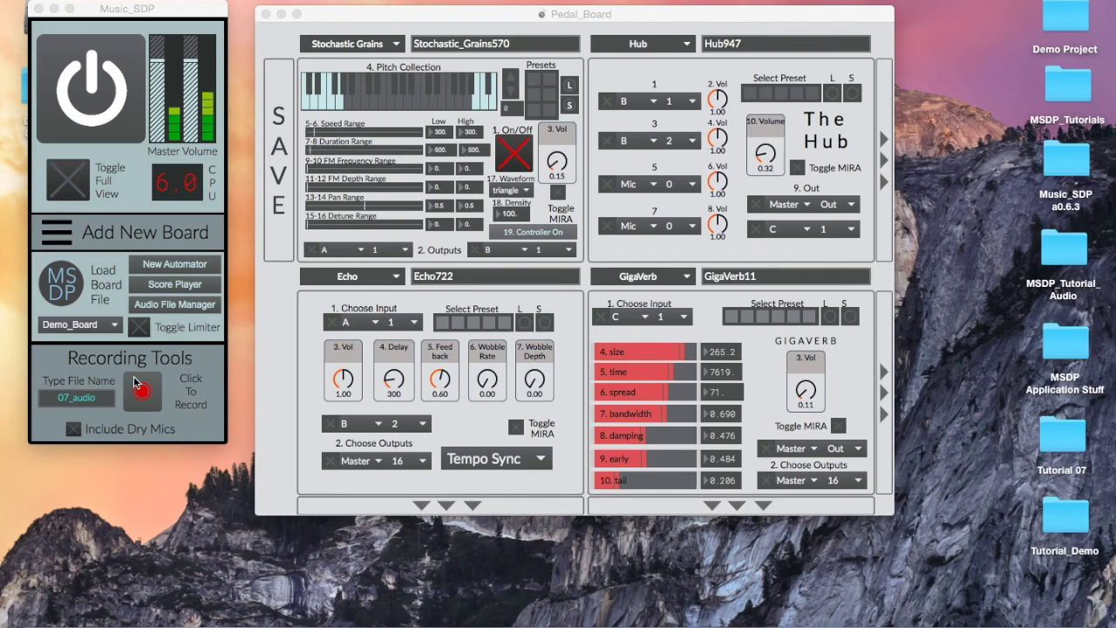
# Replace the recording file name 07_audio with tutorial_track
pyautogui.click(90, 398)
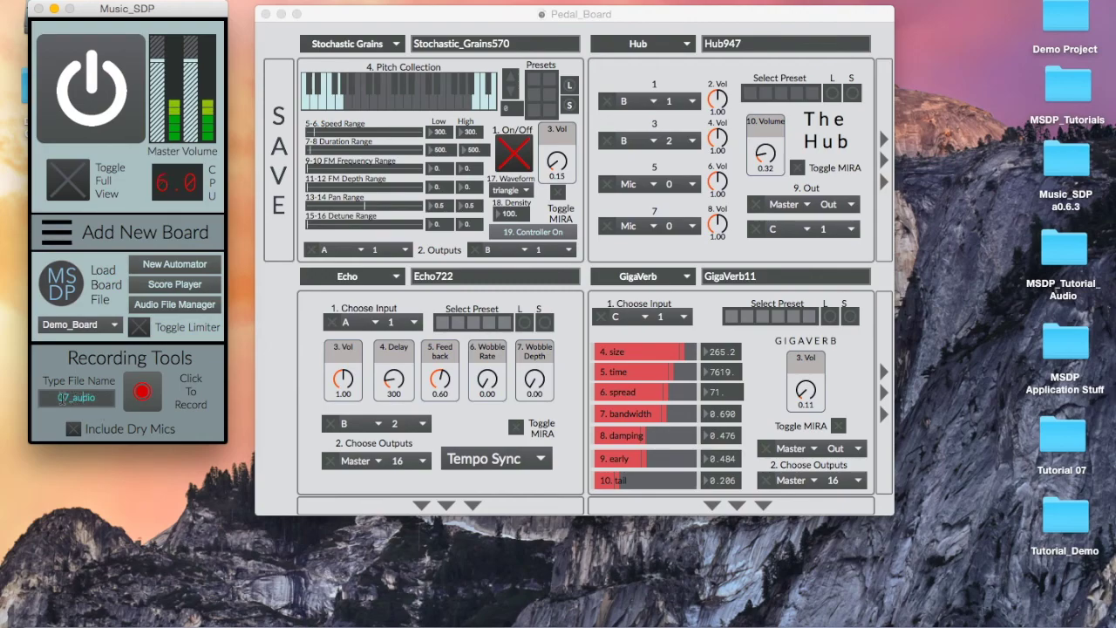
pyautogui.moveTo(50, 397); pyautogui.dragTo(98, 395)
pyautogui.press('BackSpace')
pyautogui.write('tutorial_track')
pyautogui.click(74, 430)
pyautogui.click(88, 180)
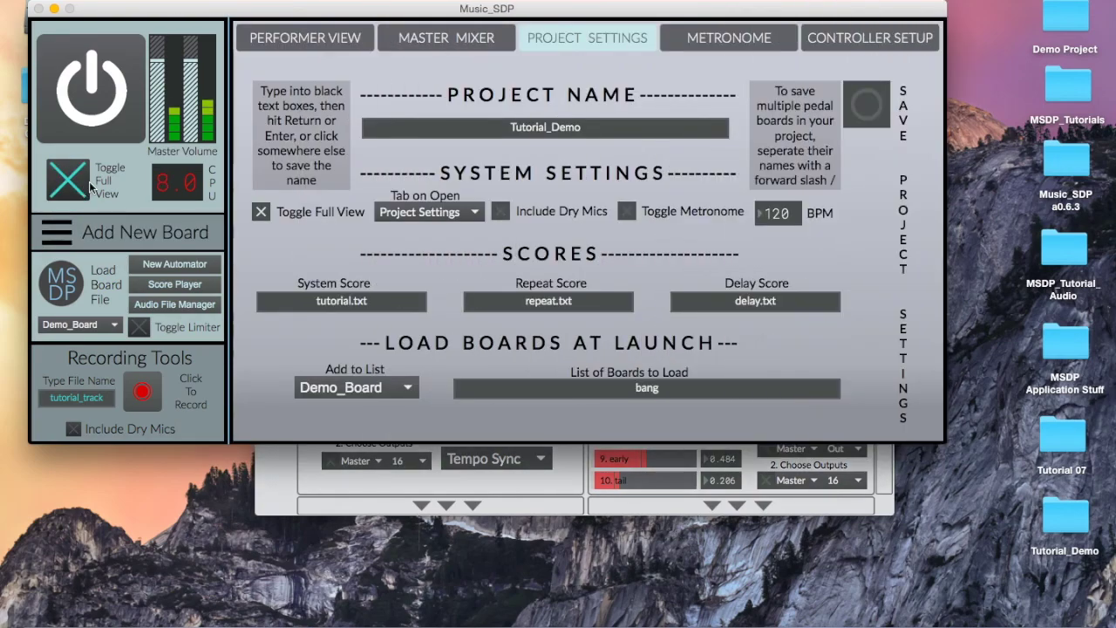
pyautogui.click(317, 38)
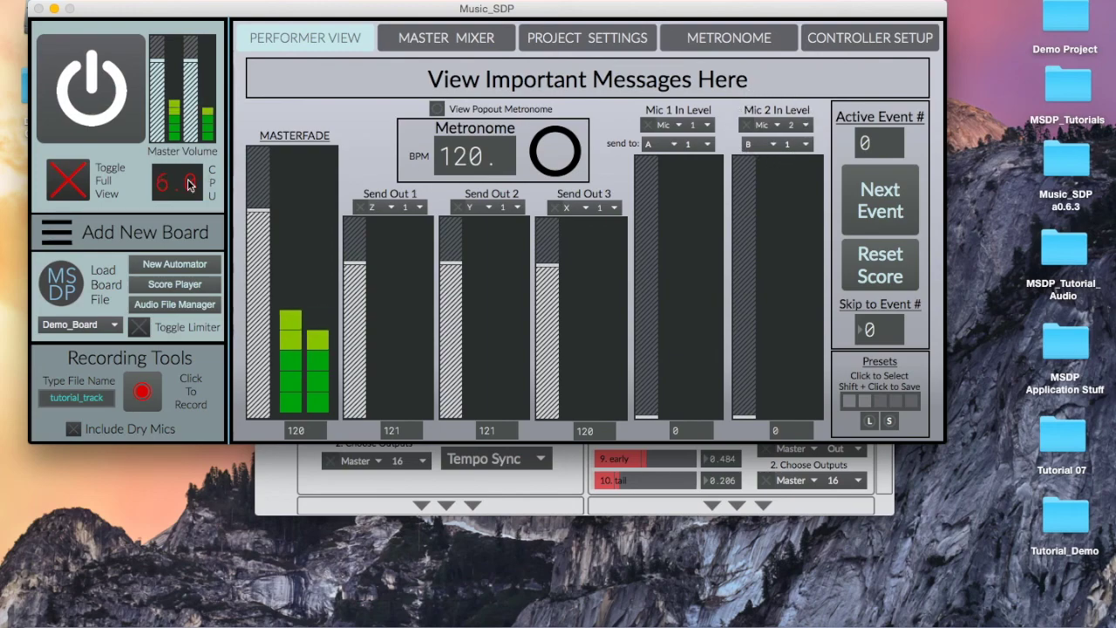
pyautogui.click(78, 186)
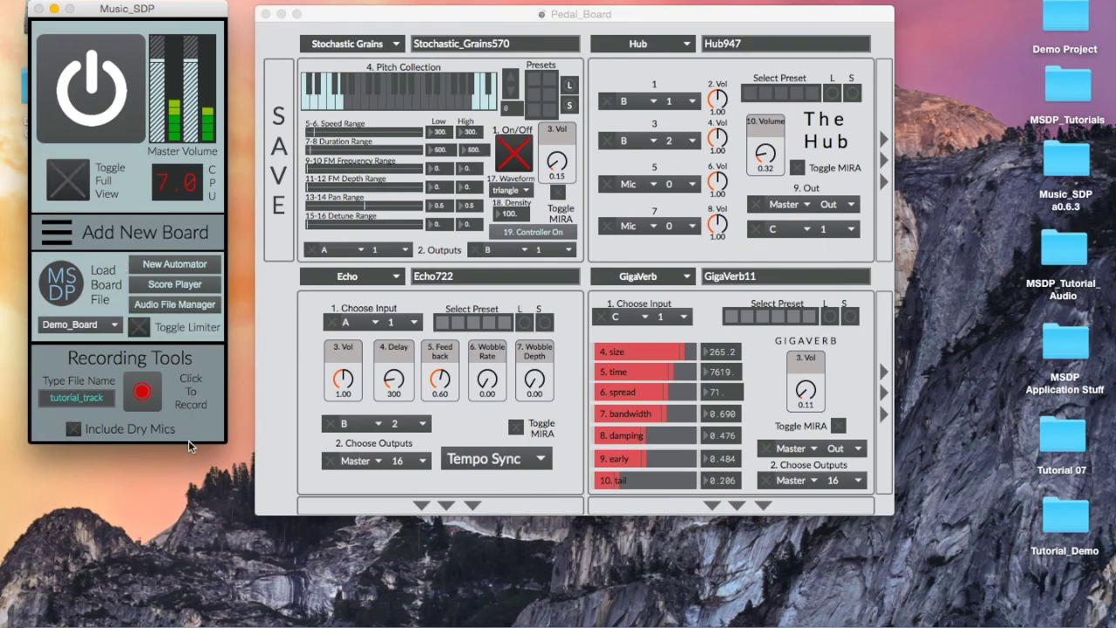
pyautogui.click(75, 429)
# Tick Include Dry Mics, check the mic inputs in full view, and start recording
pyautogui.click(75, 429)
pyautogui.click(68, 180)
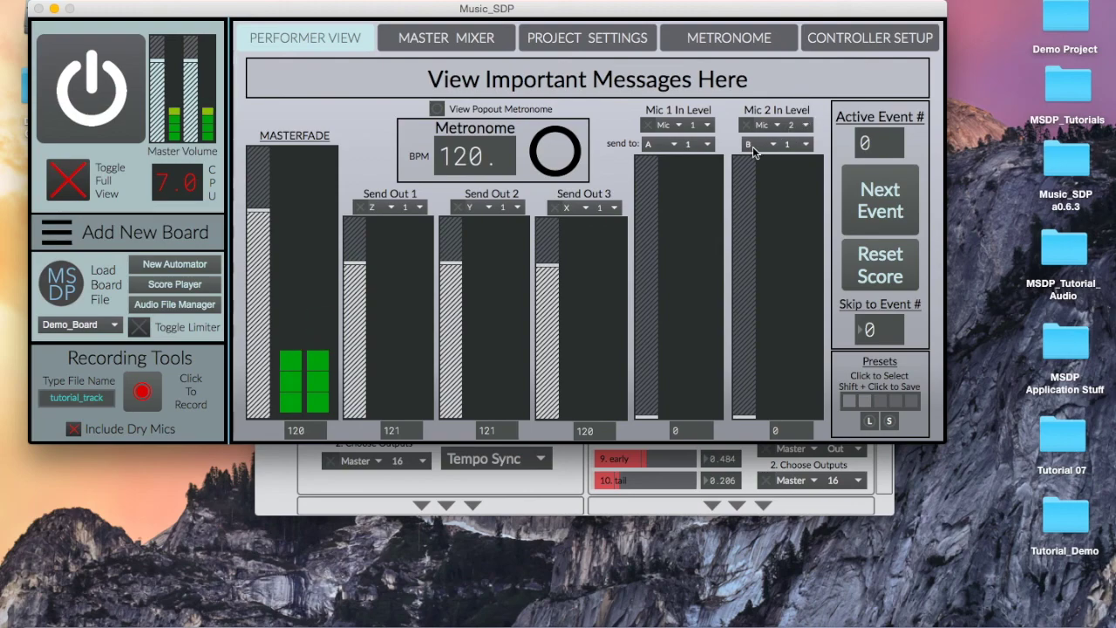
pyautogui.click(56, 181)
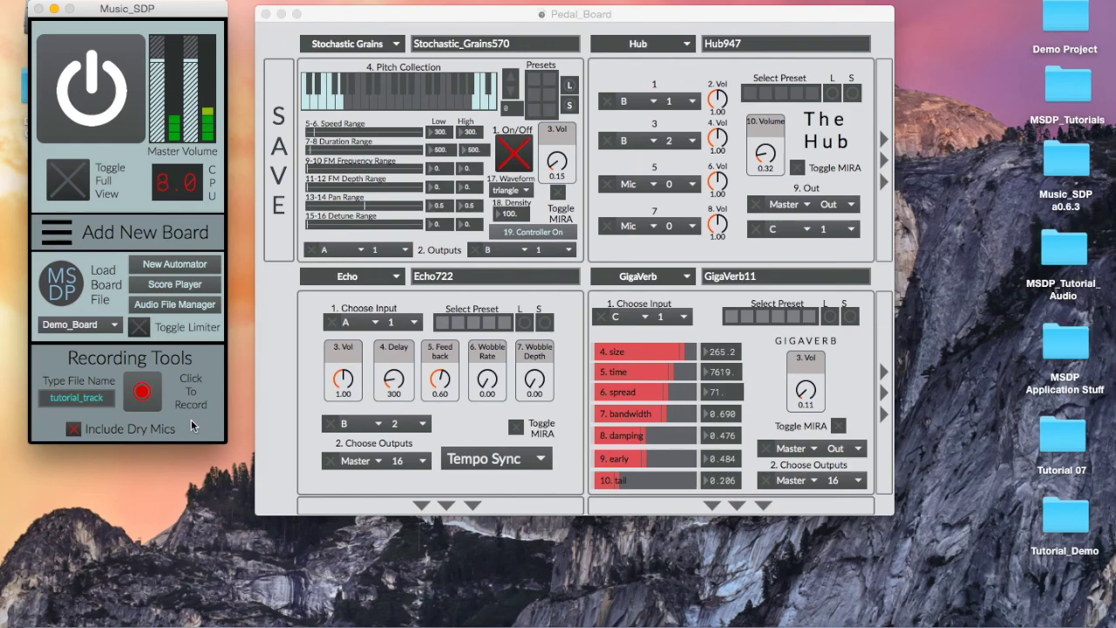
pyautogui.click(143, 393)
# Record a take of about 24 seconds as tutorial_track, then stop
pyautogui.click(144, 393)
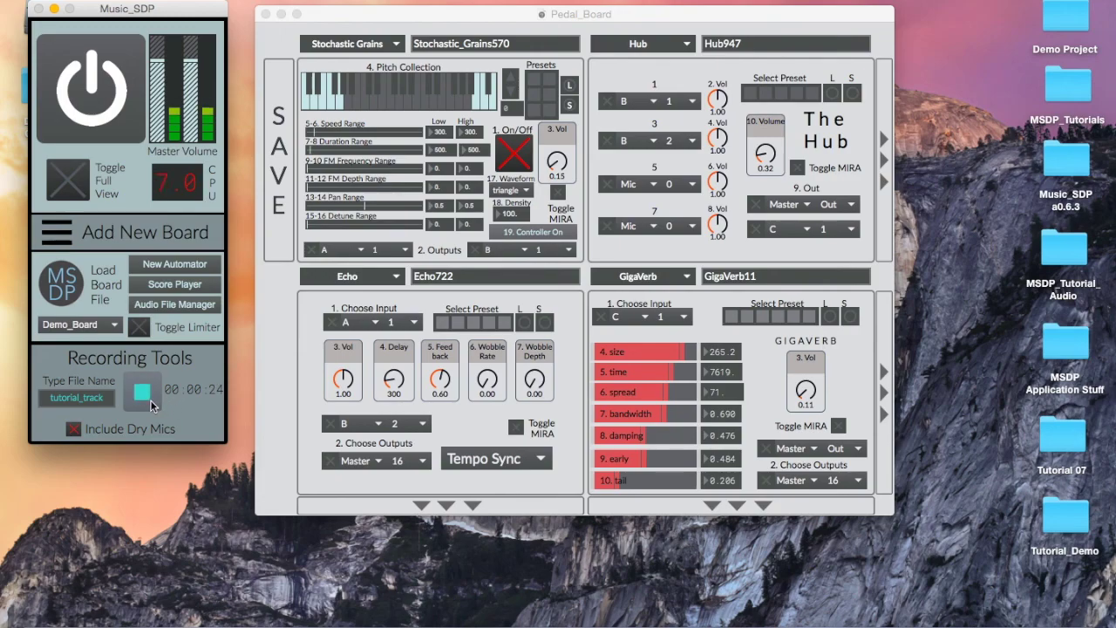
pyautogui.click(150, 404)
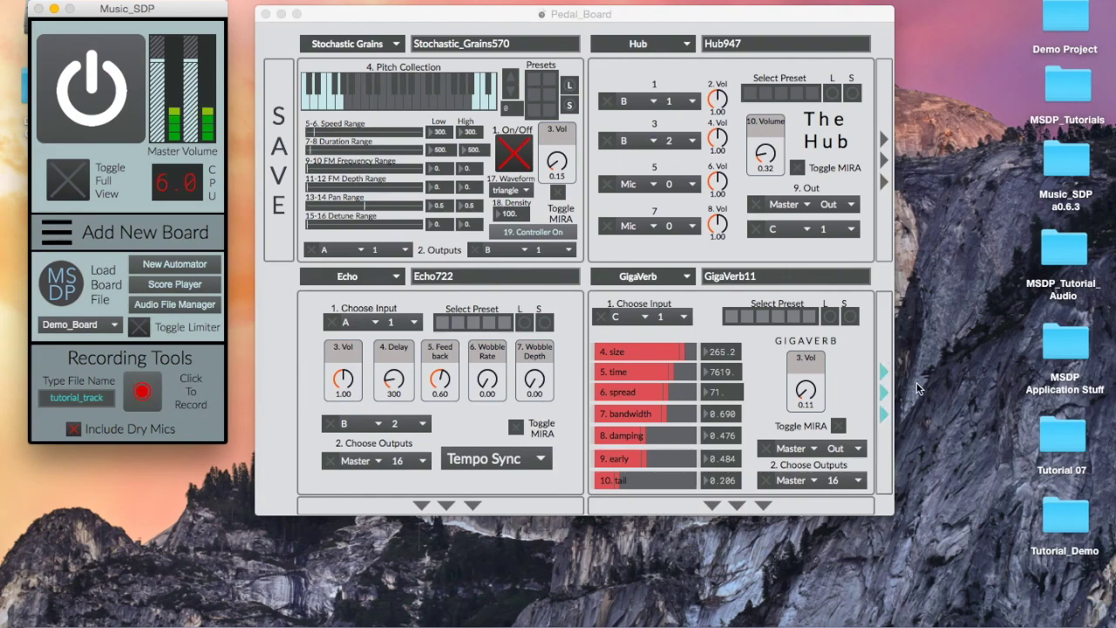
# Open Tutorial_Demo's Recorded Audio folder and inspect tutorial_track_0.aiff and its Mic1 and Mic2 files
pyautogui.doubleClick(1067, 518)
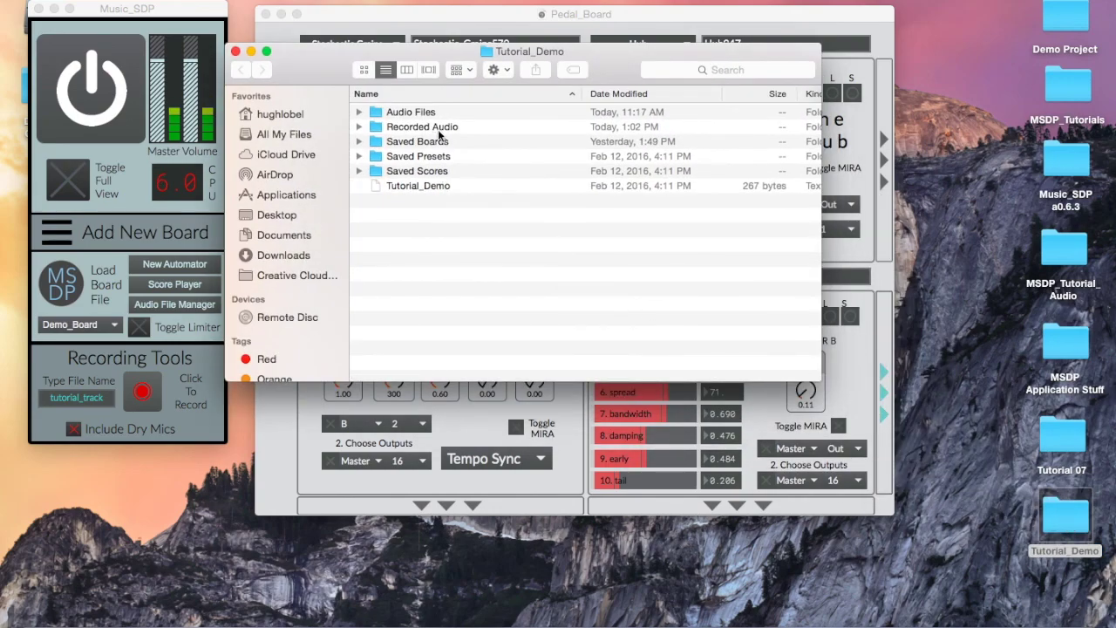
pyautogui.click(472, 128)
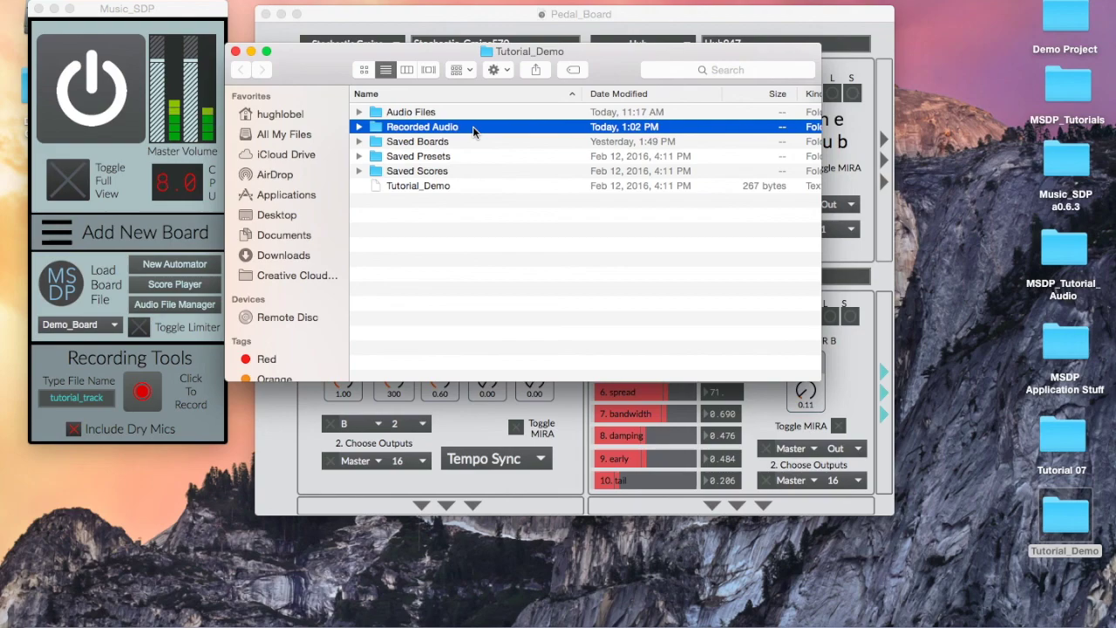
pyautogui.doubleClick(472, 126)
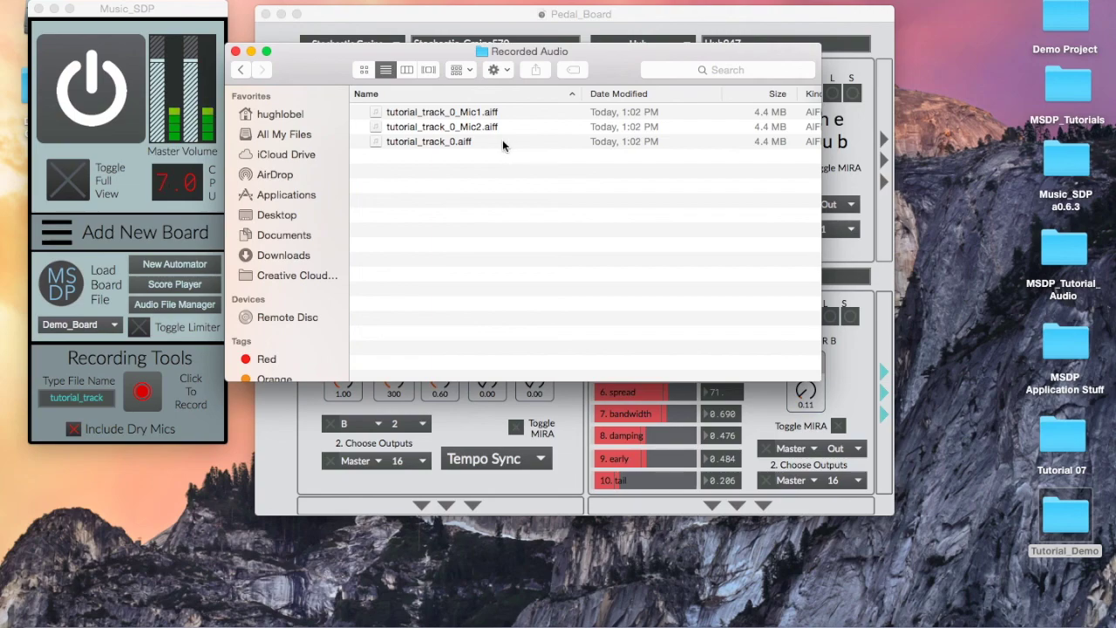
pyautogui.click(436, 148)
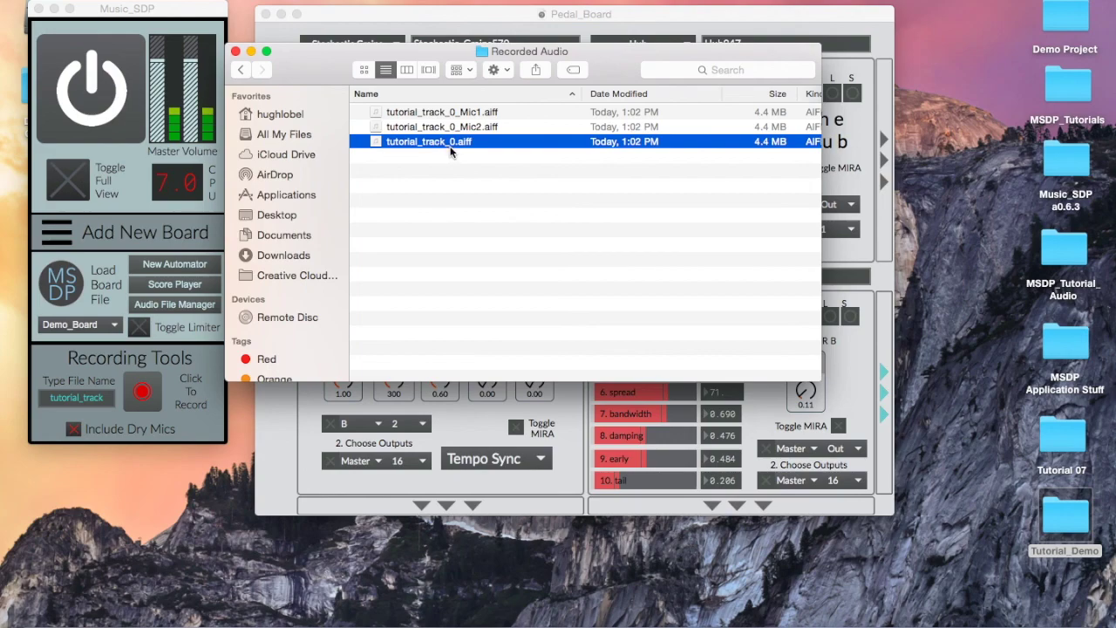
pyautogui.click(453, 129)
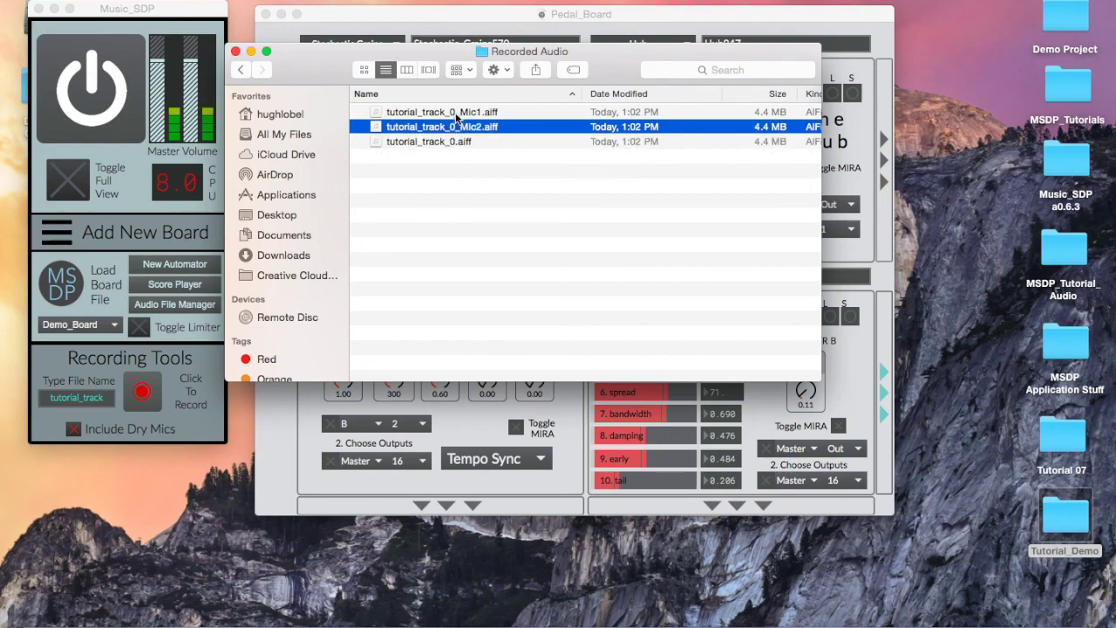
pyautogui.click(456, 116)
pyautogui.click(455, 126)
pyautogui.click(455, 143)
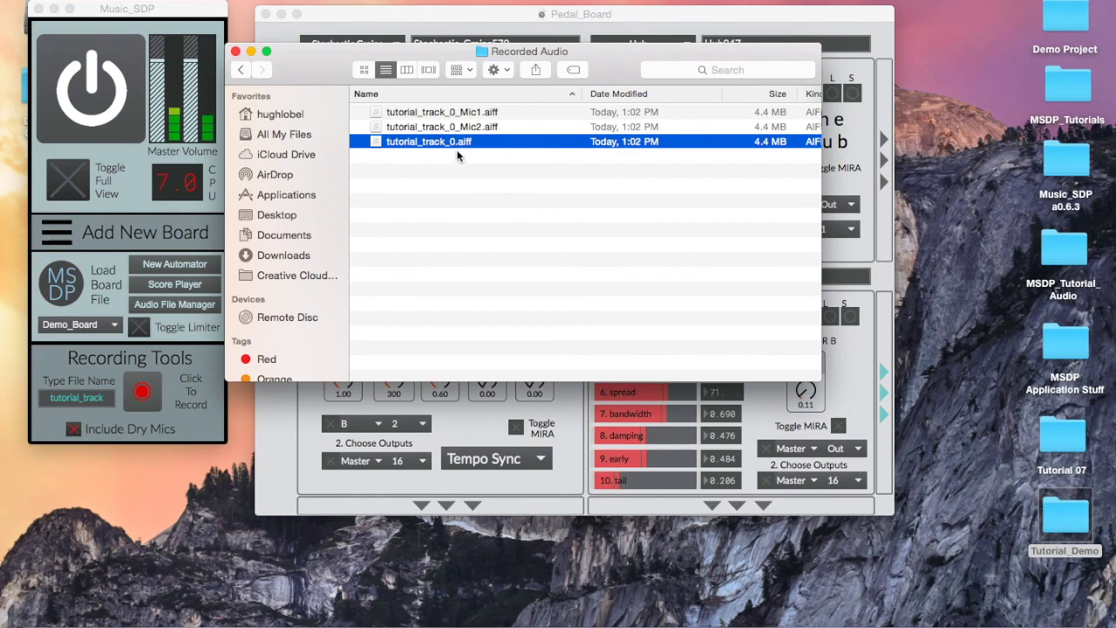
pyautogui.click(478, 115)
pyautogui.click(508, 128)
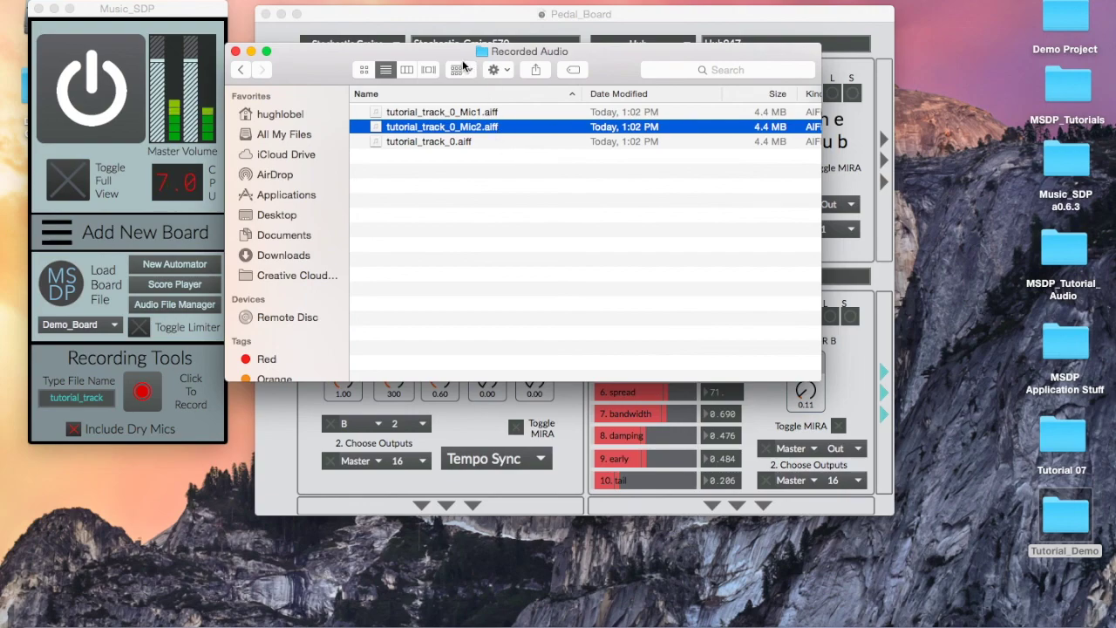
# Move the Finder window aside, return to Music_SDP and start a new recording
pyautogui.moveTo(457, 61); pyautogui.dragTo(474, 18)
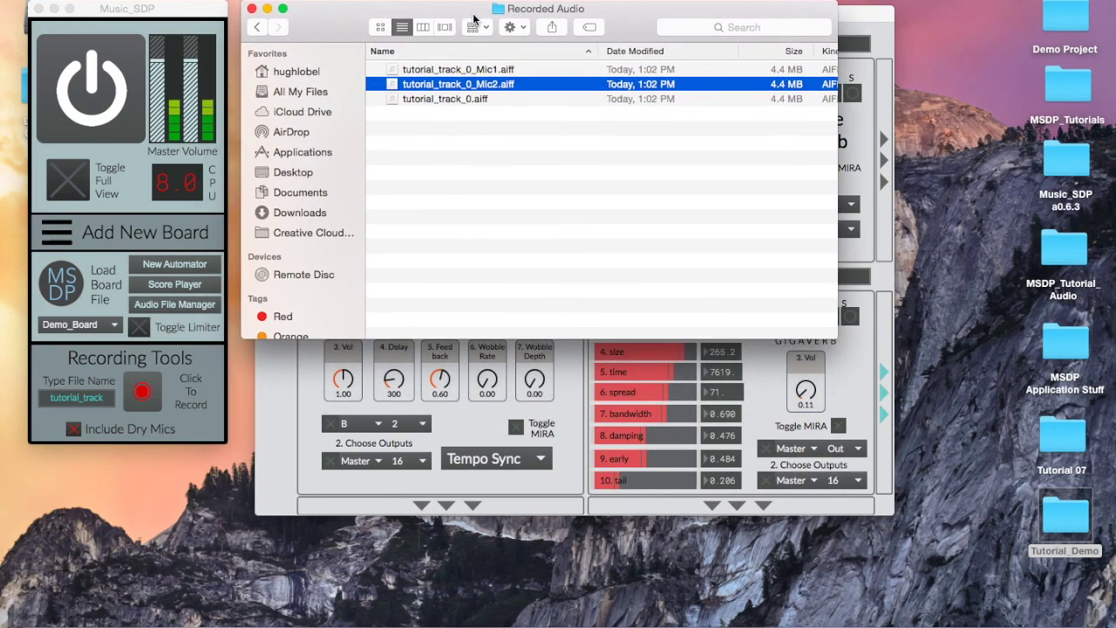
pyautogui.click(225, 15)
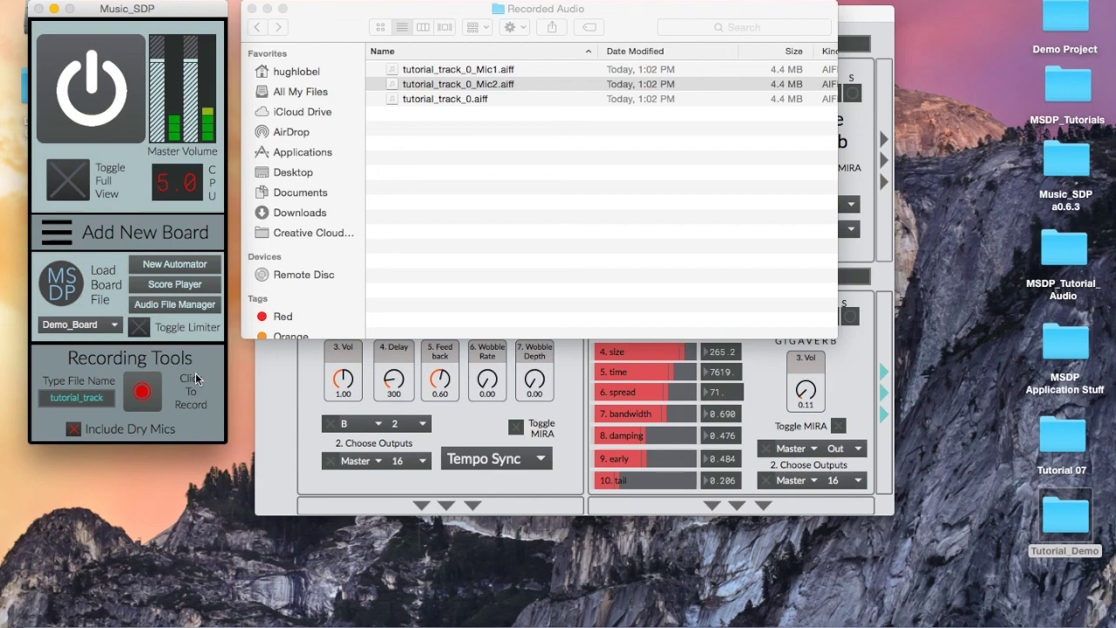
pyautogui.click(146, 394)
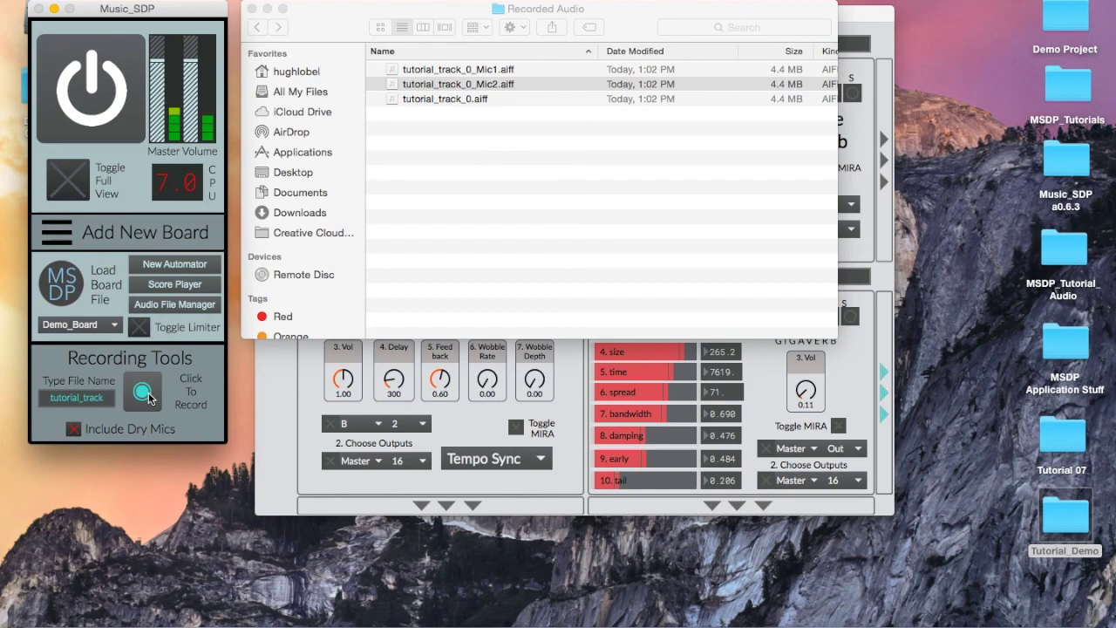
# Record five short takes, tutorial_track_1 through tutorial_track_5, starting and stopping each
pyautogui.click(147, 395)
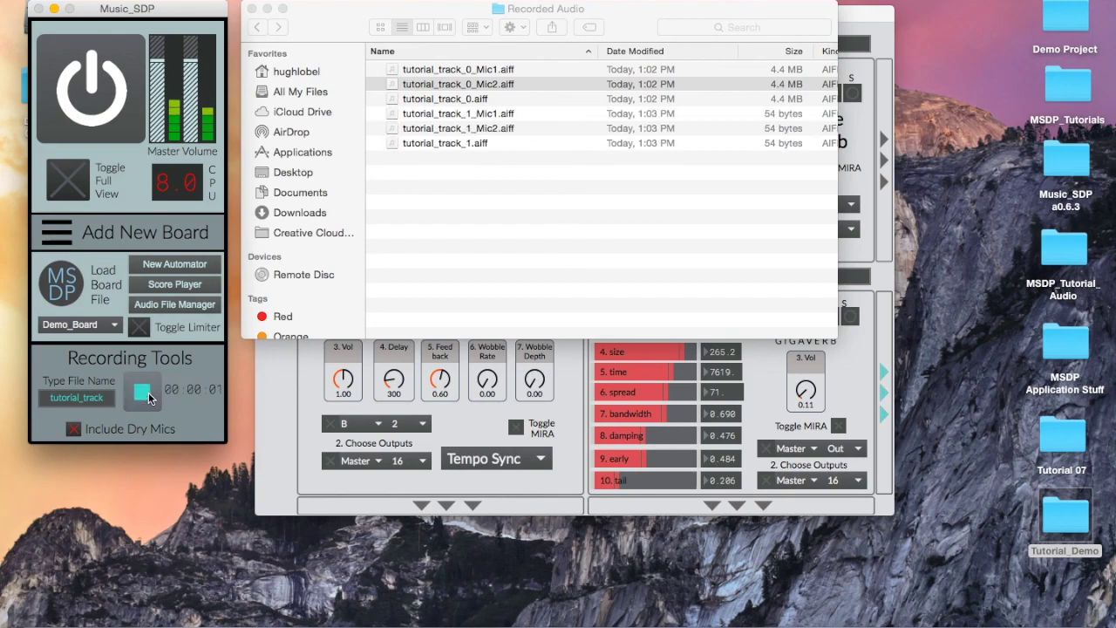
pyautogui.click(146, 394)
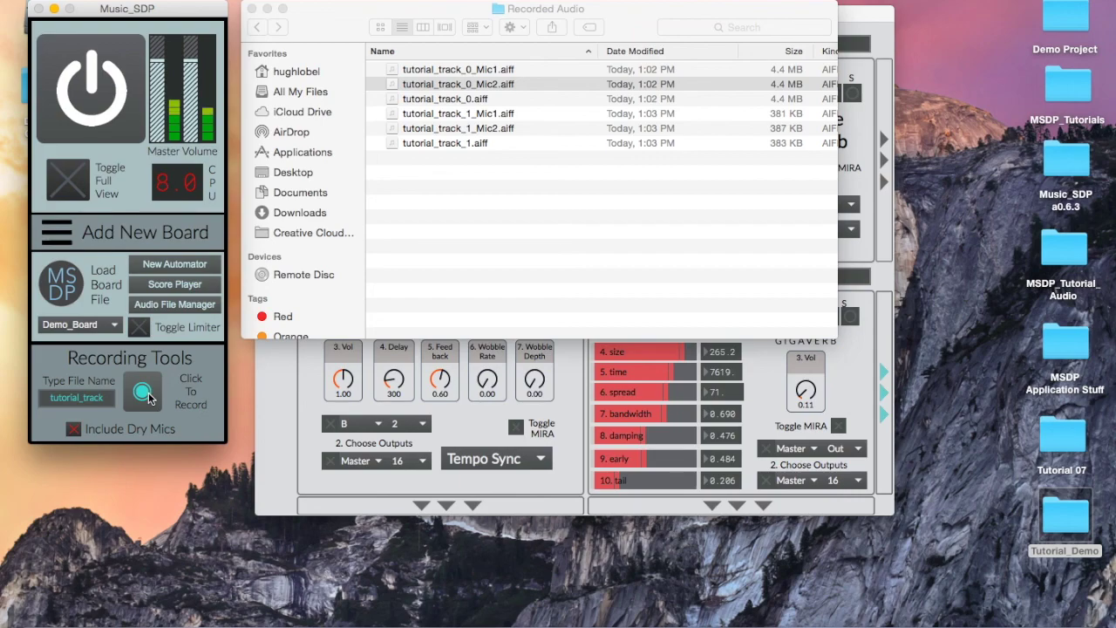
pyautogui.click(143, 394)
pyautogui.click(149, 398)
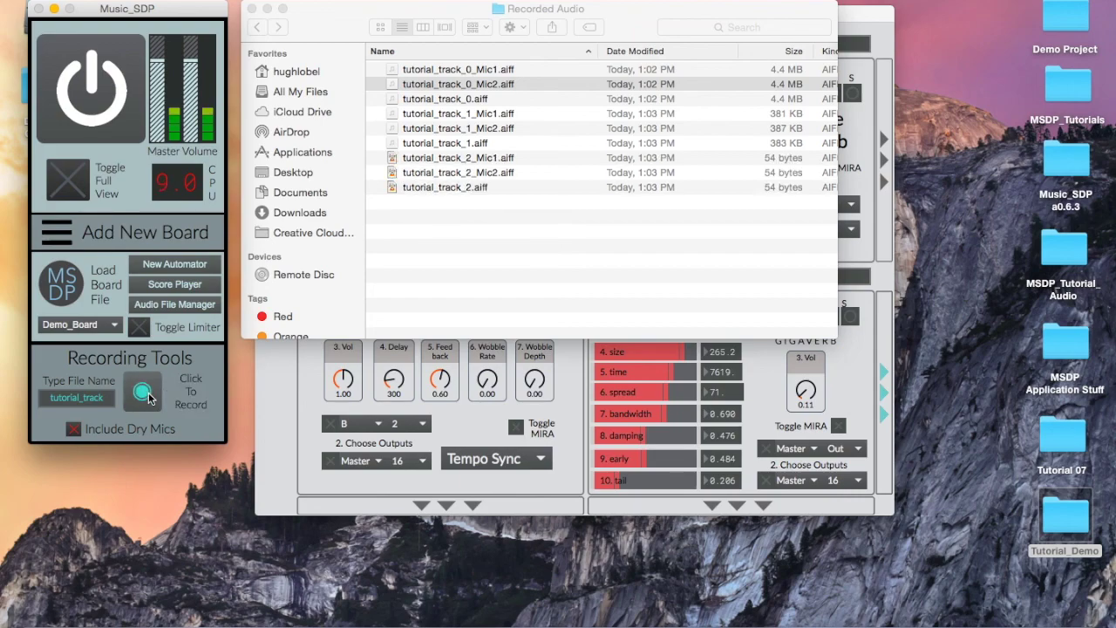
pyautogui.click(149, 397)
pyautogui.click(148, 398)
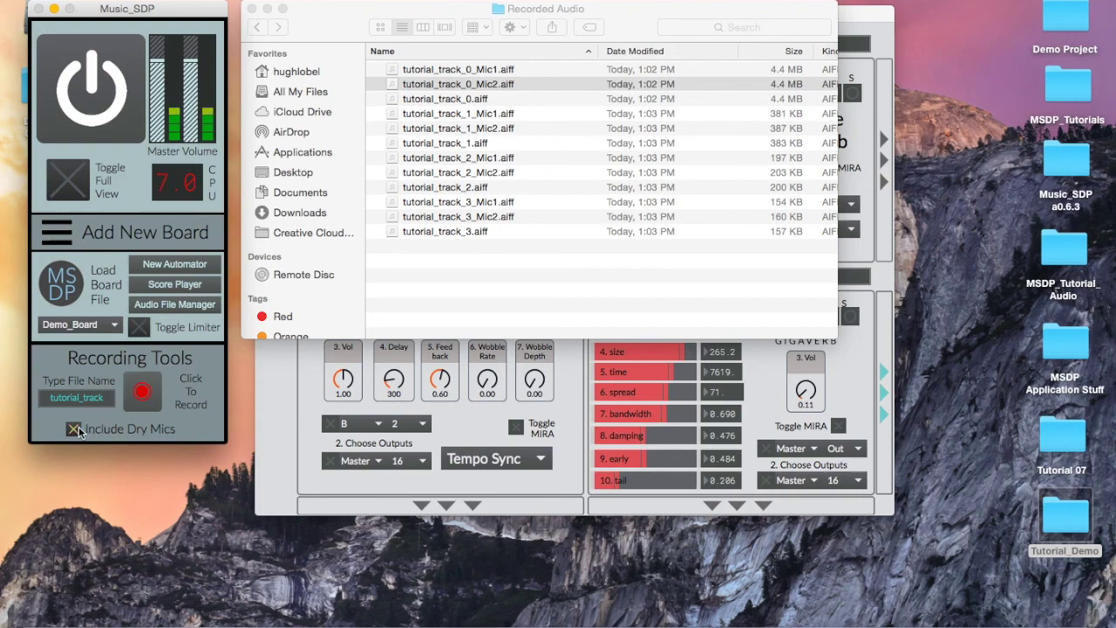
pyautogui.click(145, 403)
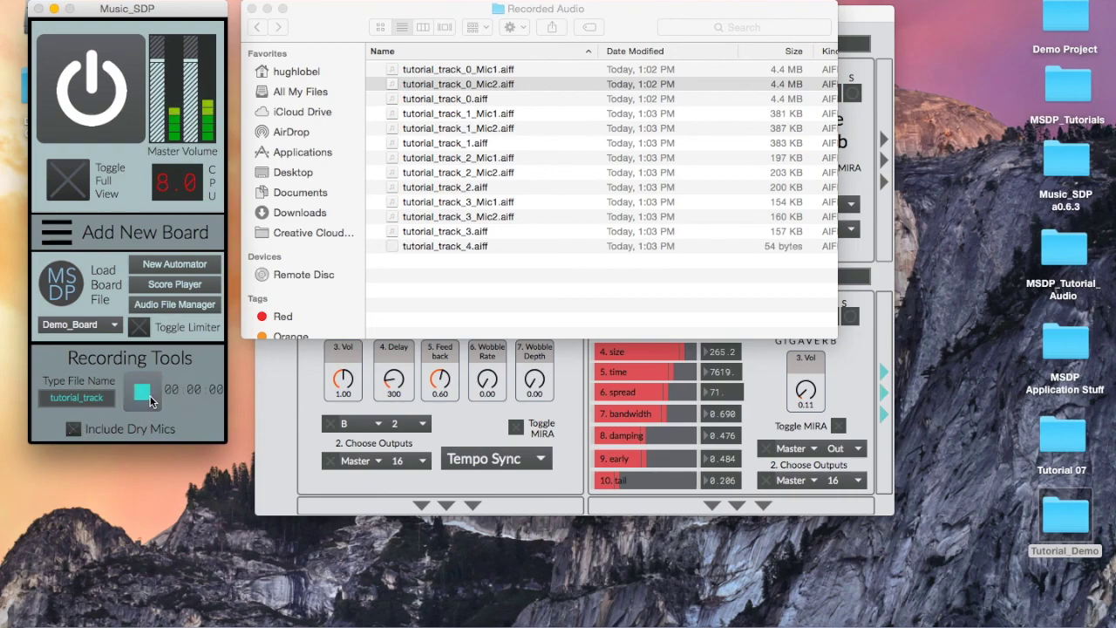
pyautogui.click(150, 400)
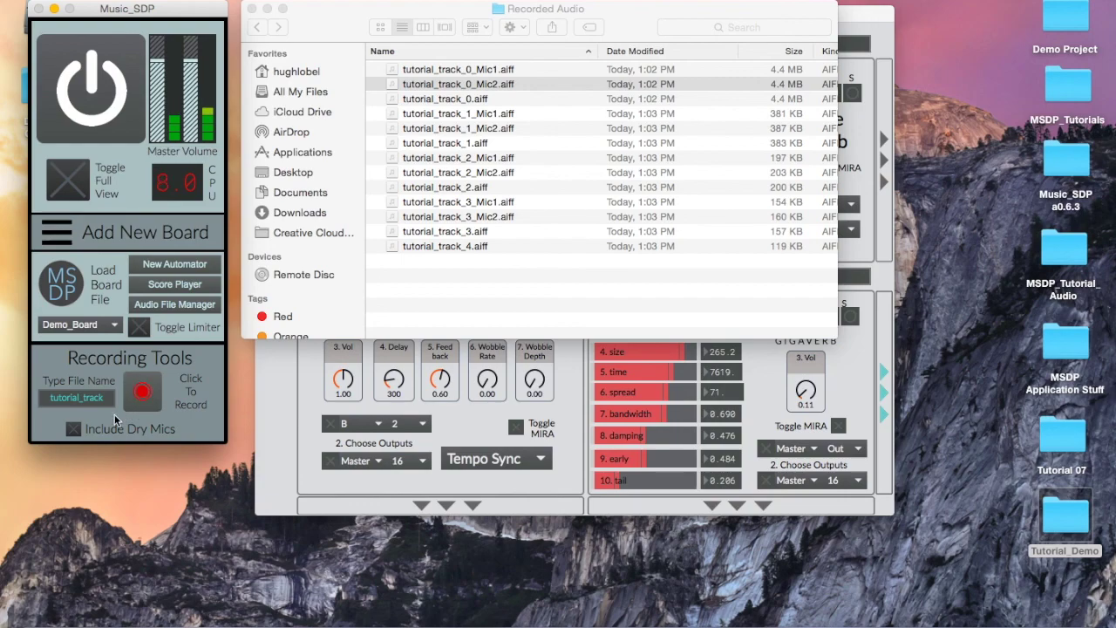
pyautogui.click(137, 406)
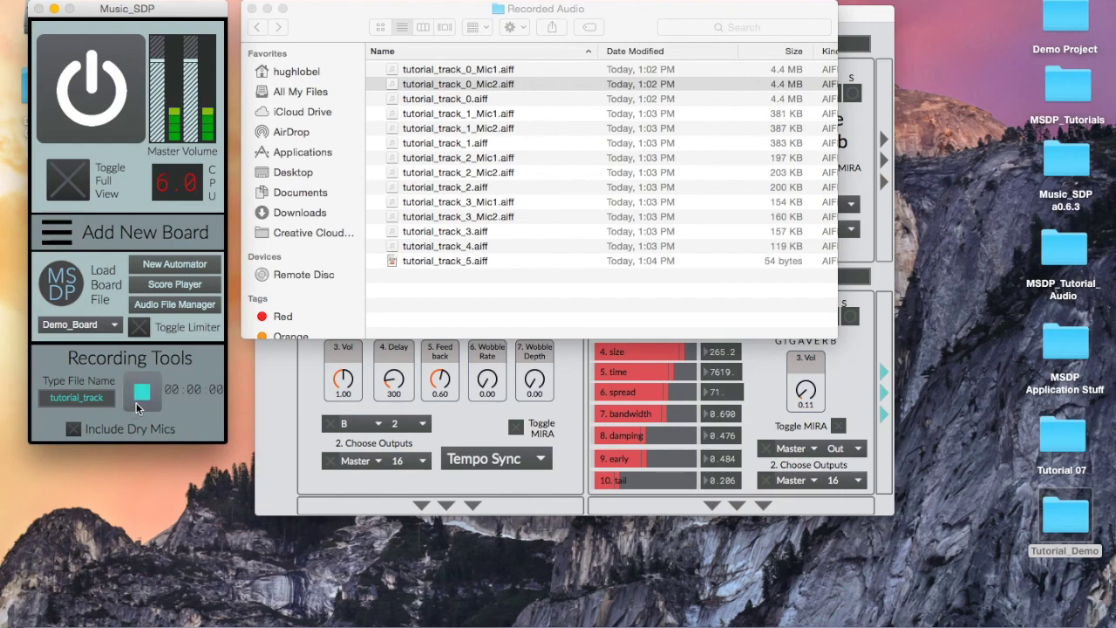
pyautogui.click(137, 405)
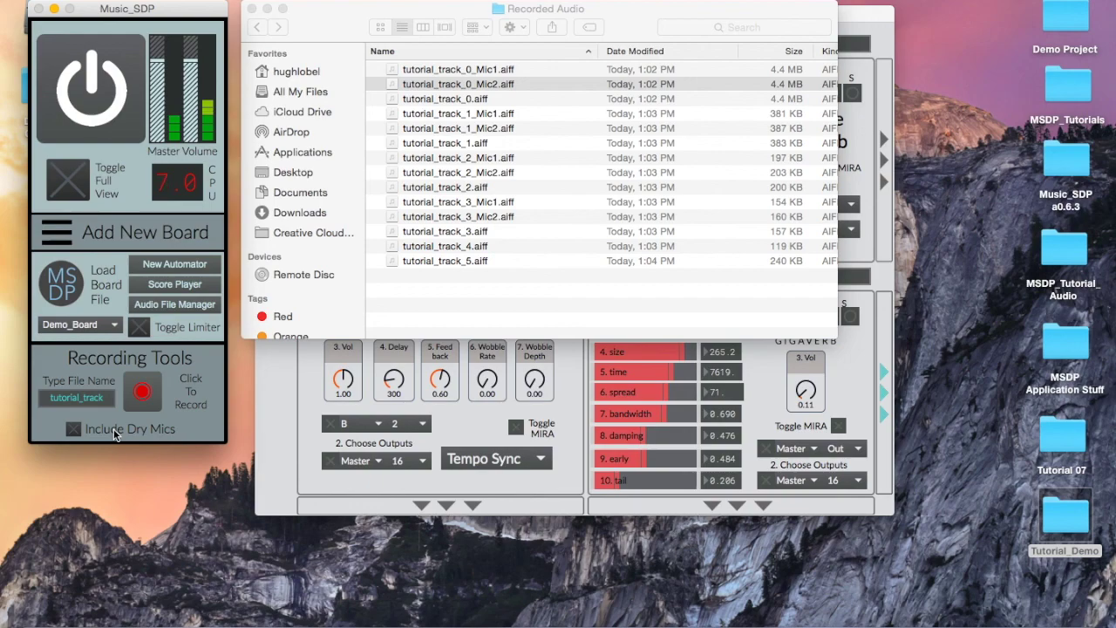
# Browse the Tutorial_Demo folder's Audio Files, then open Music_SDP's audio file manager beside Finder
pyautogui.click(337, 24)
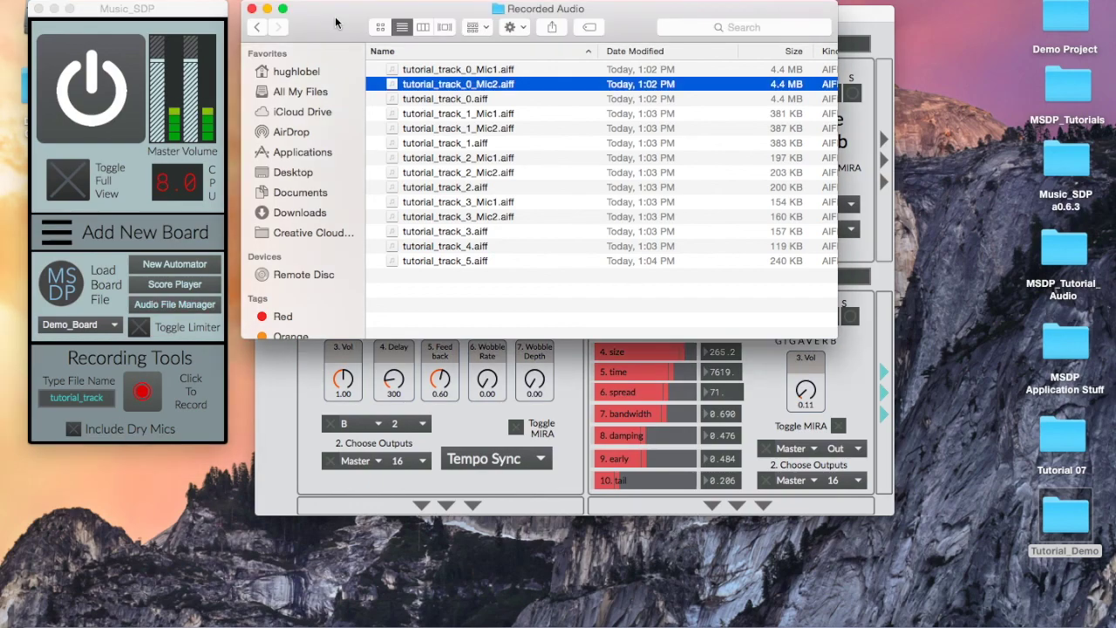
pyautogui.click(257, 27)
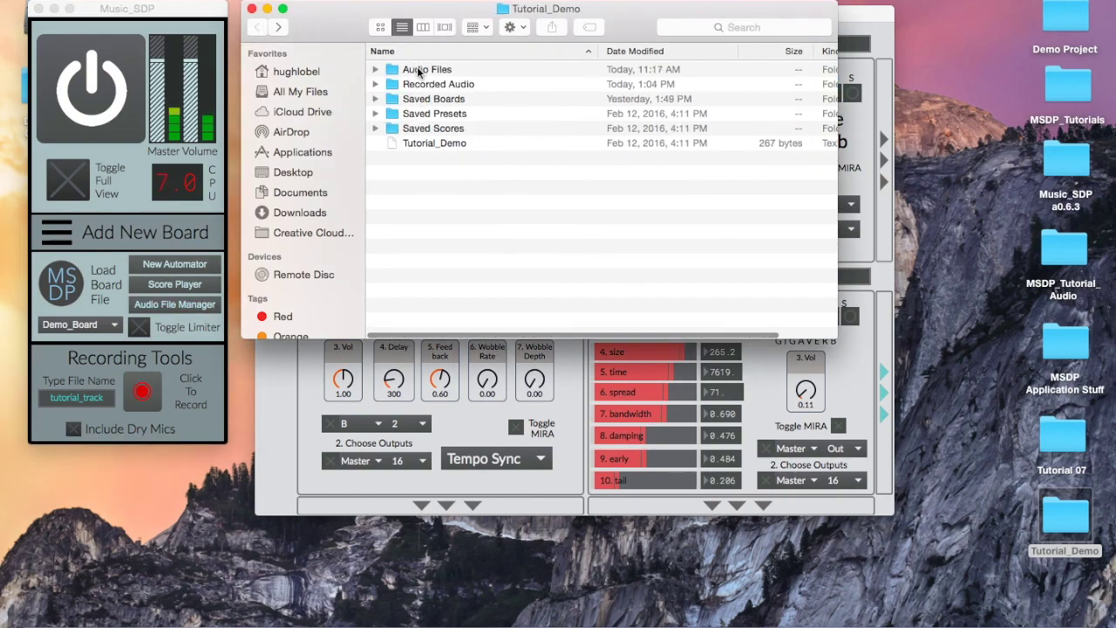
pyautogui.doubleClick(417, 69)
pyautogui.click(257, 27)
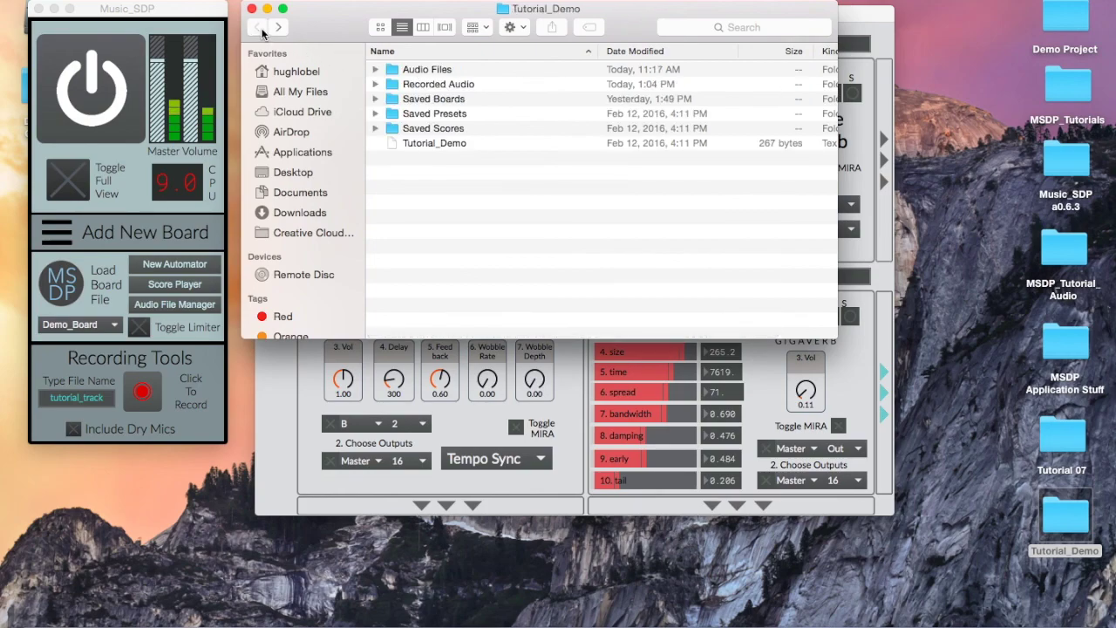
pyautogui.click(127, 172)
pyautogui.click(175, 304)
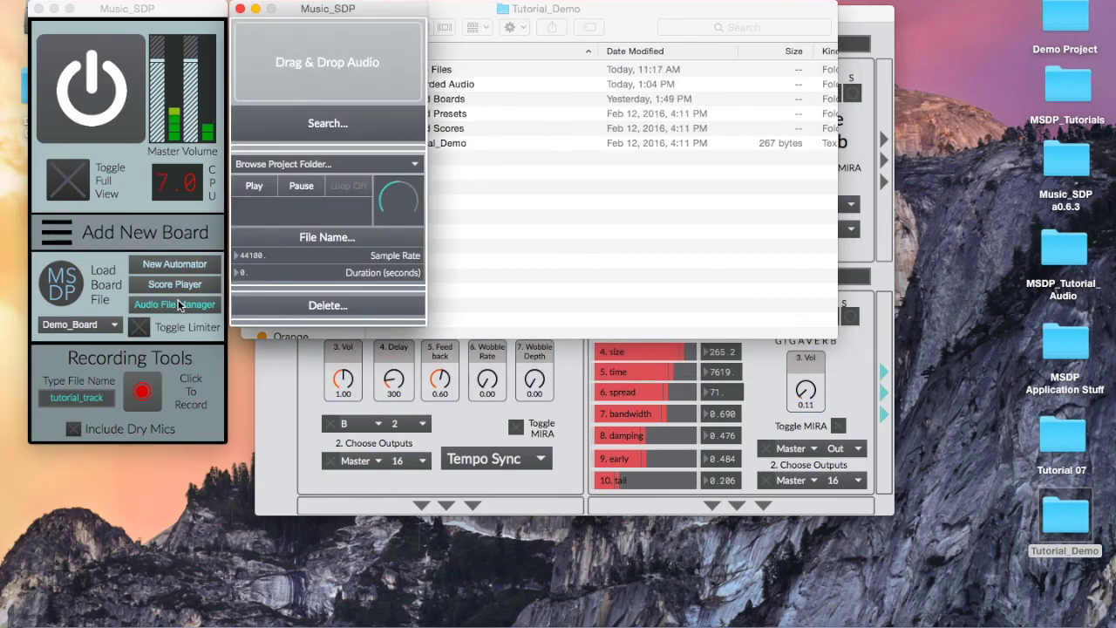
pyautogui.click(597, 204)
pyautogui.moveTo(472, 16); pyautogui.dragTo(701, 12)
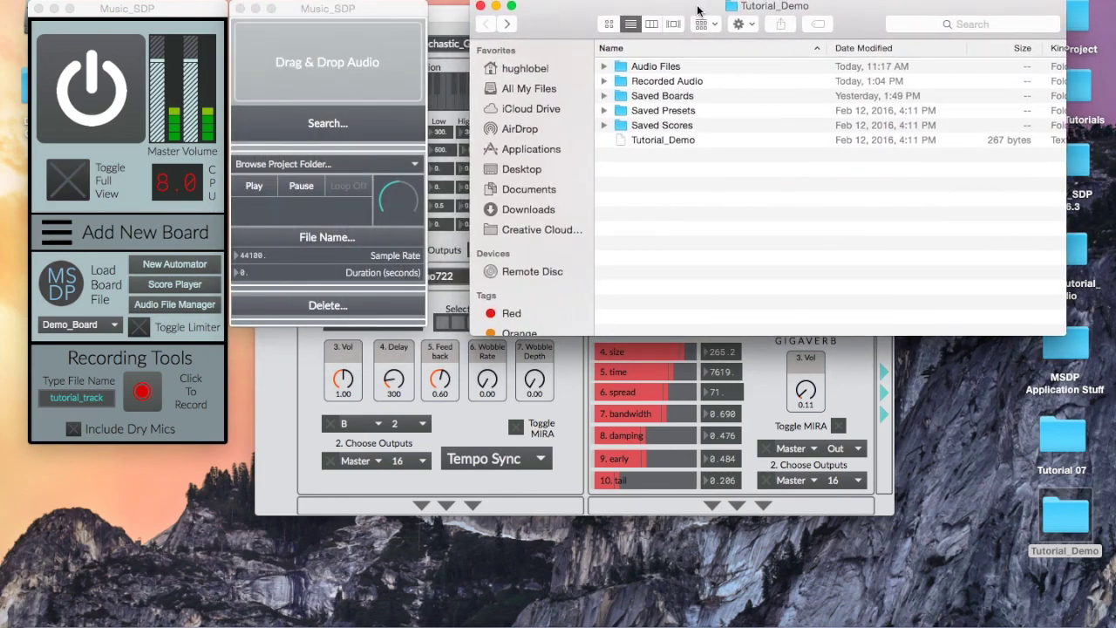
# Drag tutorial_track_0.aiff from Recorded Audio into the audio file manager's project list
pyautogui.doubleClick(641, 81)
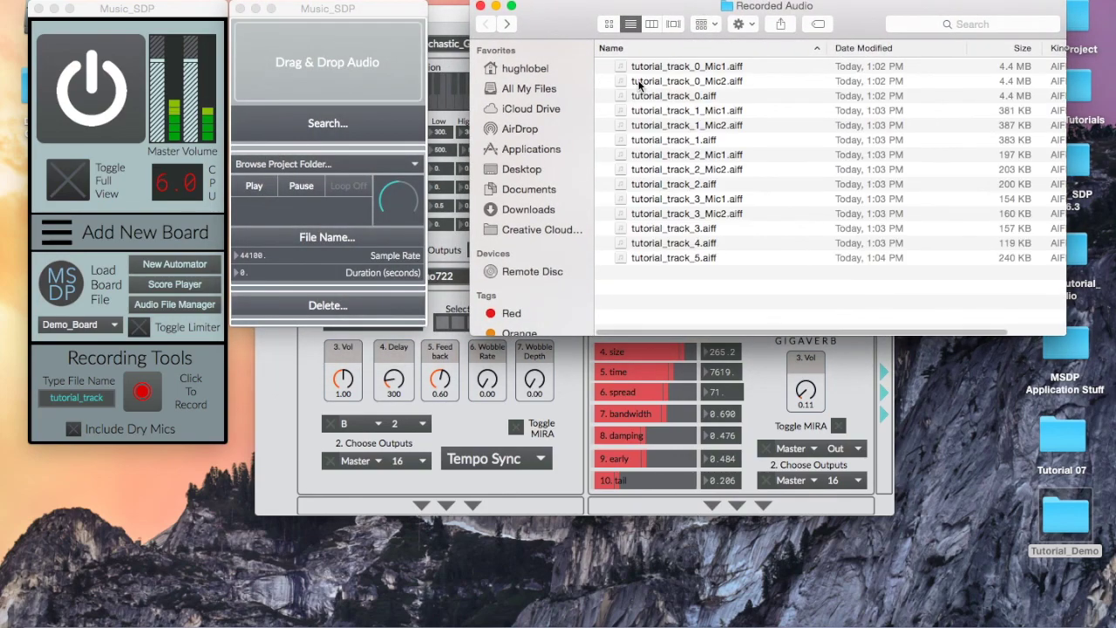
pyautogui.click(663, 95)
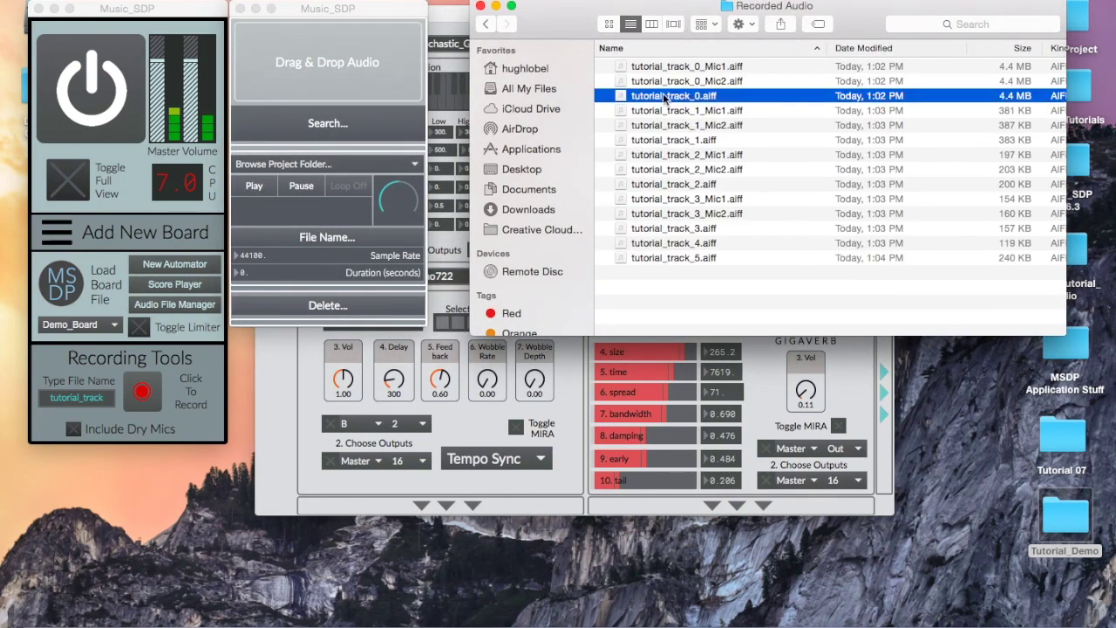
pyautogui.moveTo(663, 92); pyautogui.dragTo(357, 59)
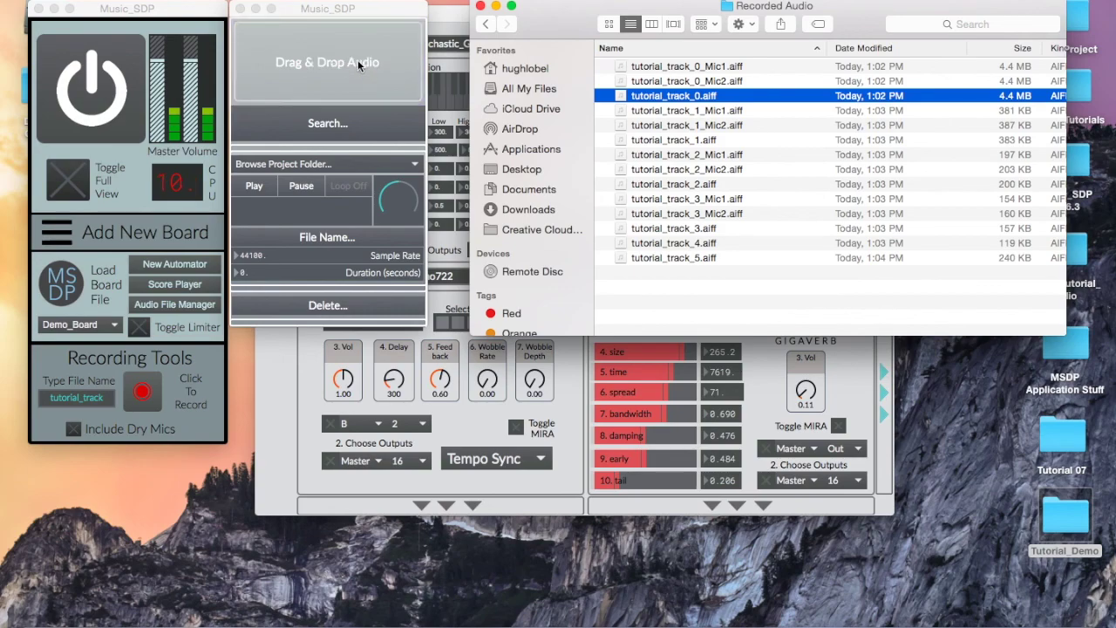
pyautogui.click(341, 164)
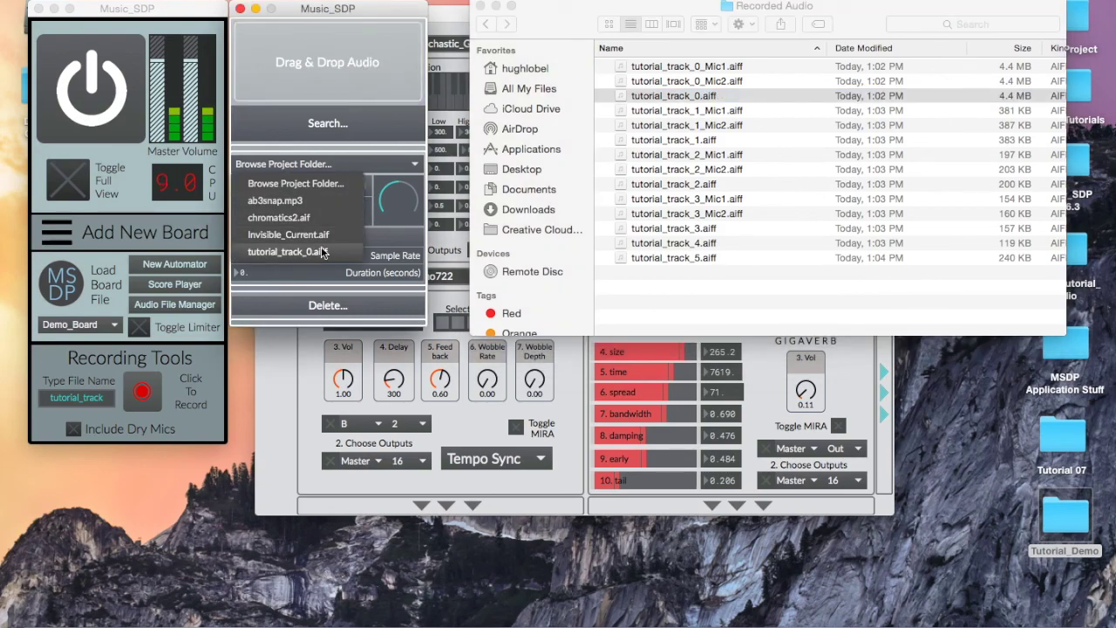
# Copy tutorial_track_1.aiff and bring up the paste menu inside the Audio Files folder
pyautogui.click(531, 50)
pyautogui.click(660, 142)
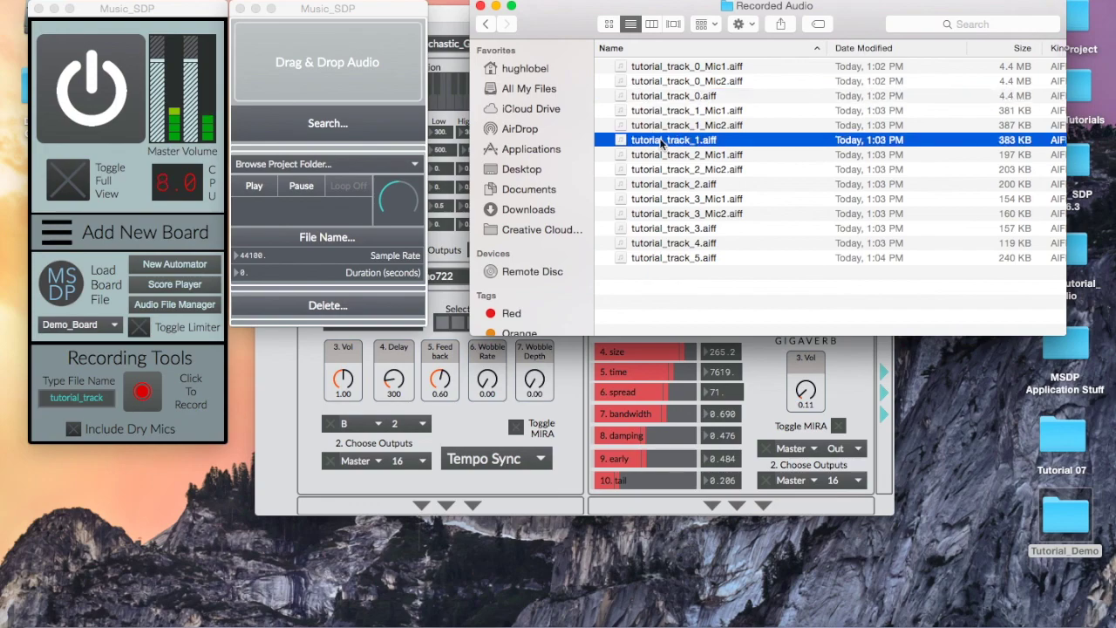
pyautogui.rightClick(660, 141)
pyautogui.click(719, 321)
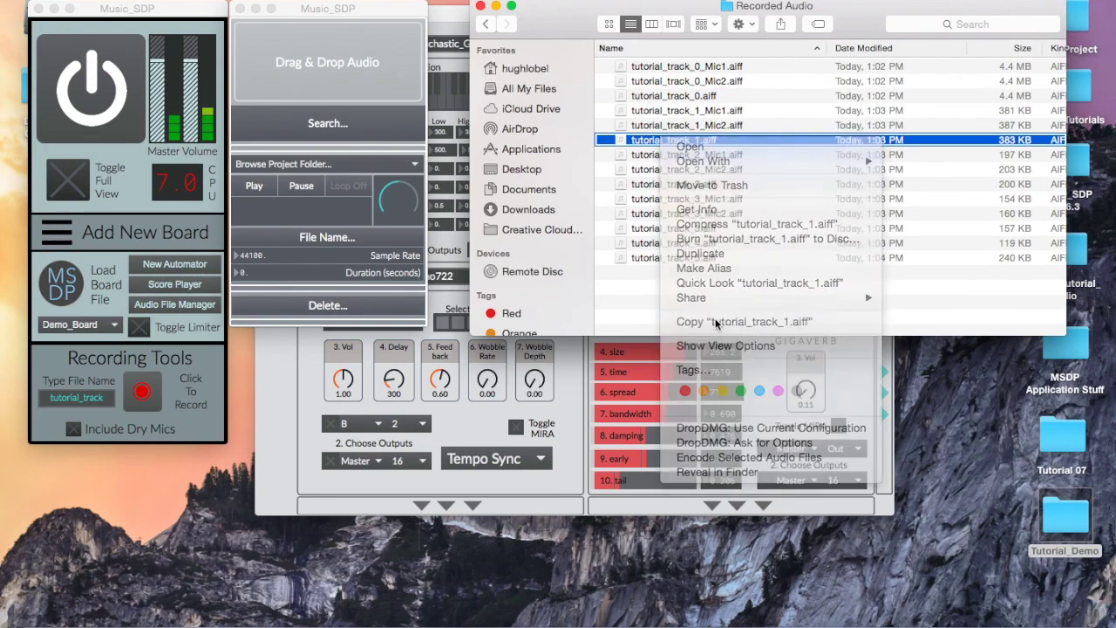
pyautogui.click(489, 26)
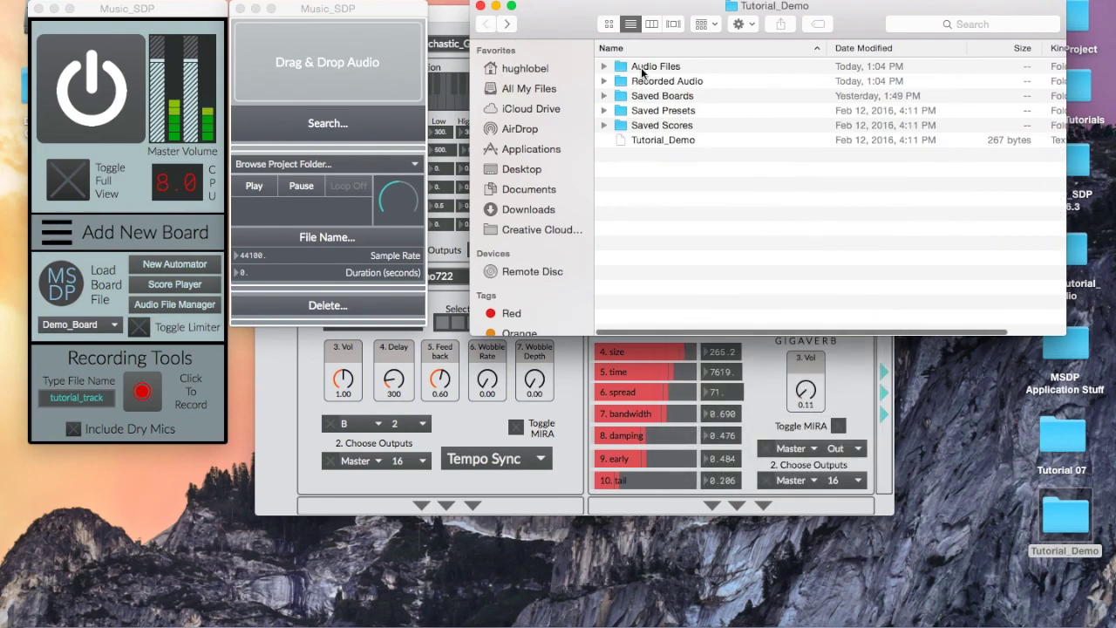
pyautogui.doubleClick(641, 68)
pyautogui.rightClick(670, 217)
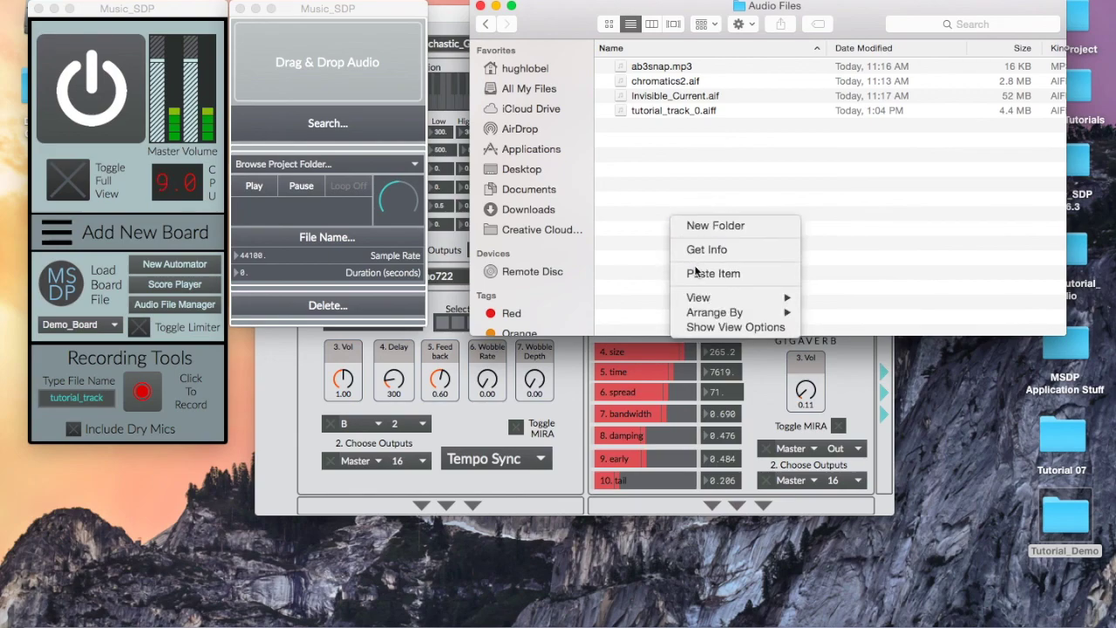